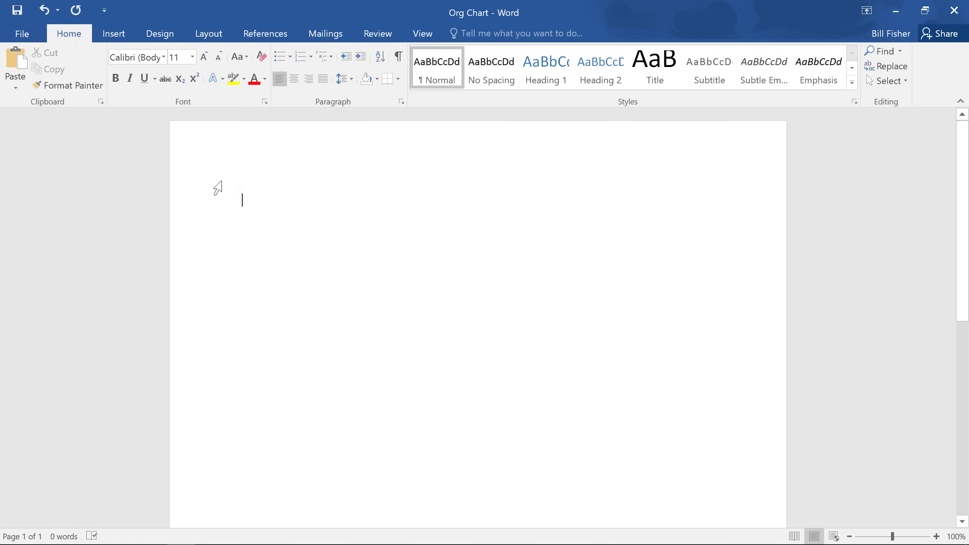
Insert a SmartArt graphic using the Hierarchy layout from the Hierarchy category.
click(114, 34)
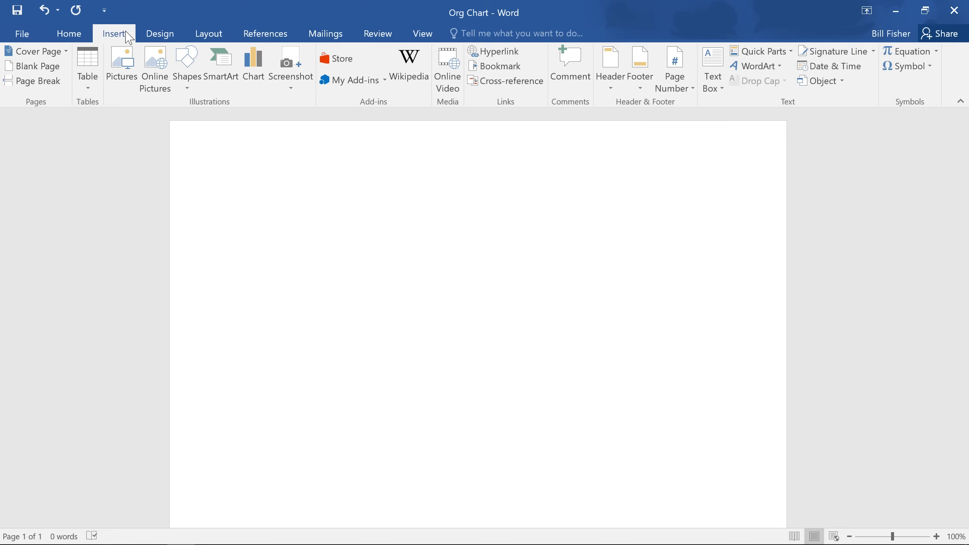
click(215, 57)
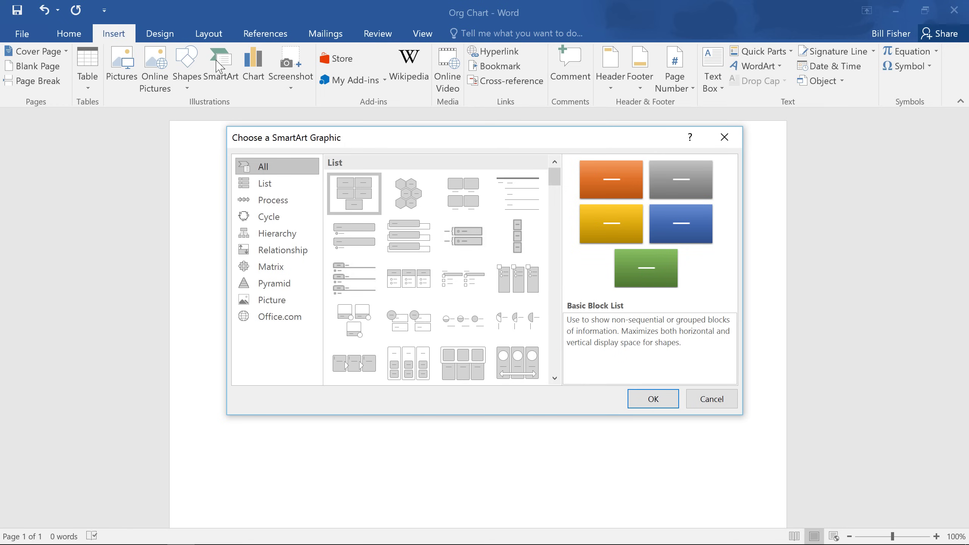
click(305, 234)
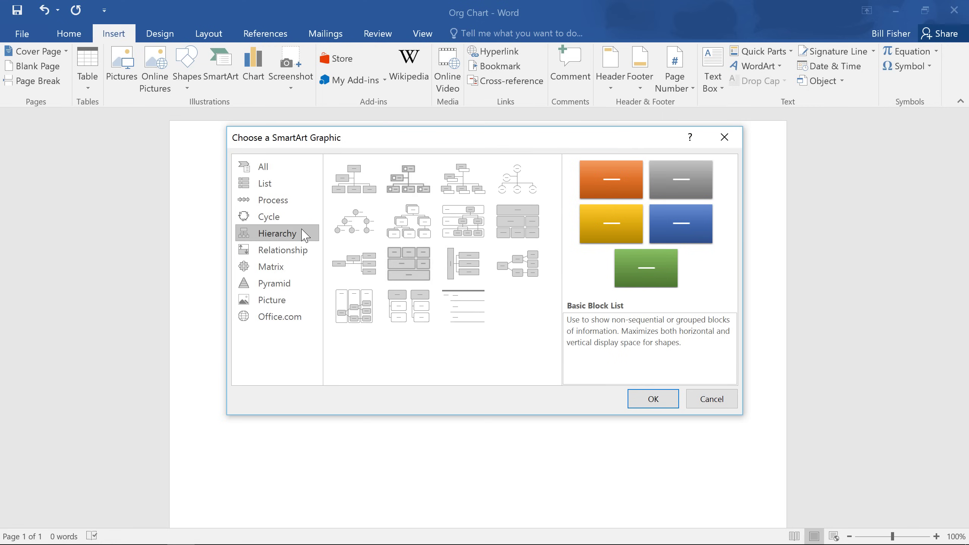
click(414, 231)
click(640, 400)
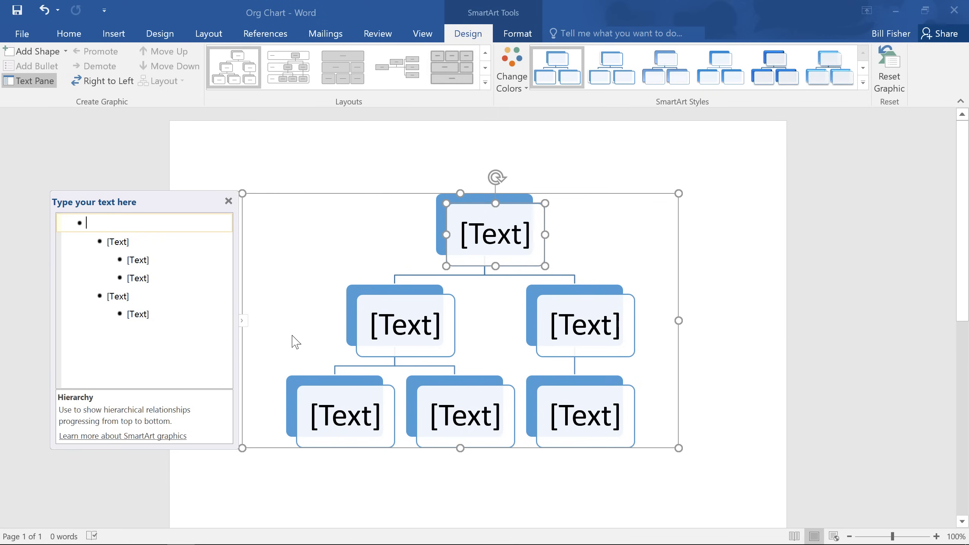
Enter 'Kei, Owner' in the top box and 'Christine, Manager' on the second level.
click(242, 321)
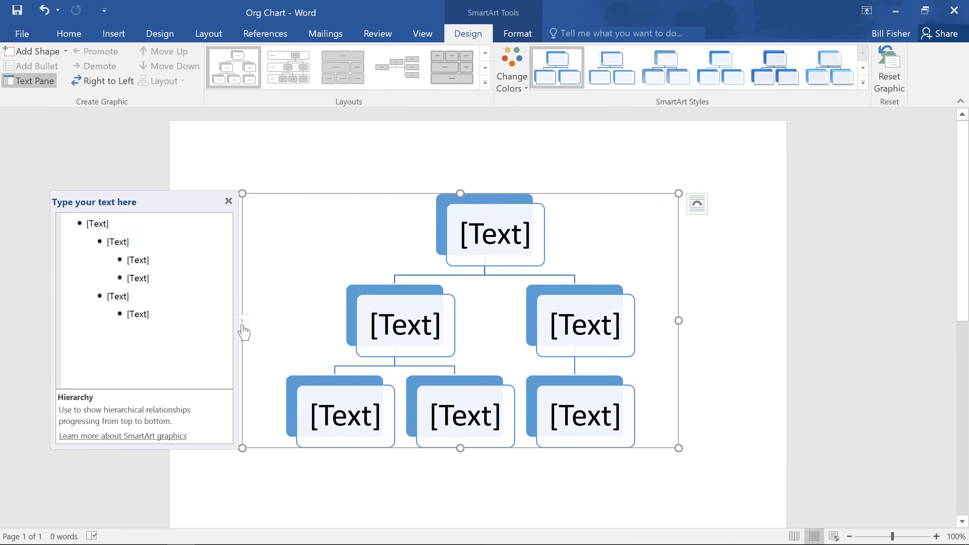
click(242, 323)
click(150, 225)
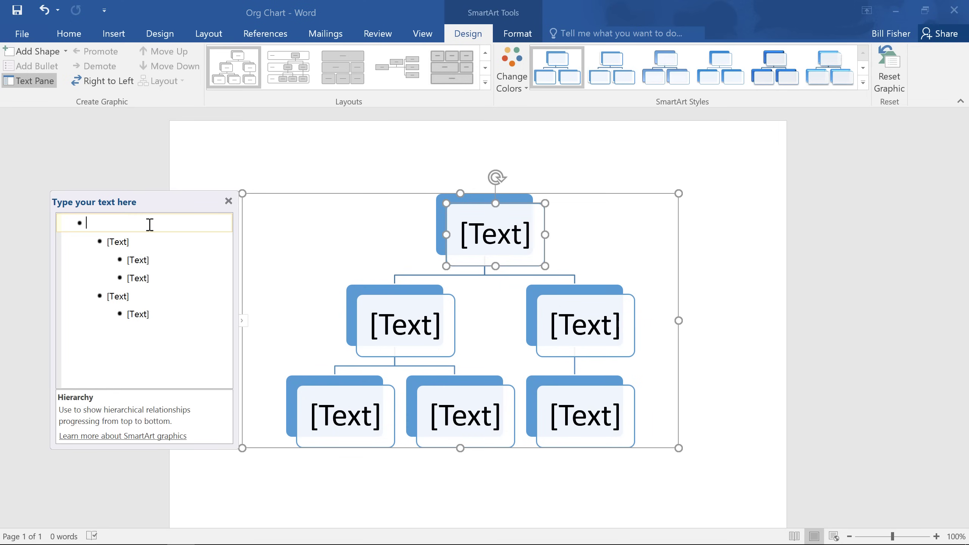
text(Kei, Owner)
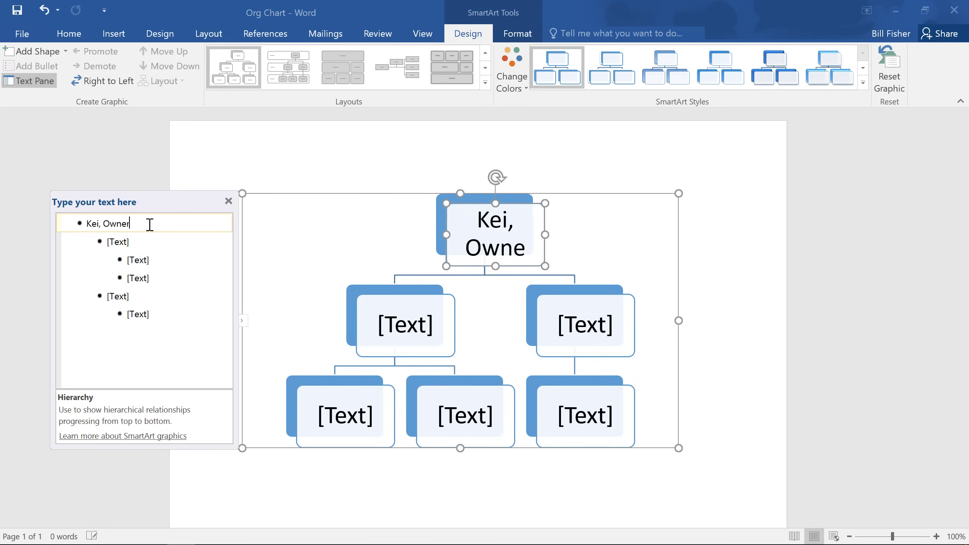
click(145, 237)
text(C)
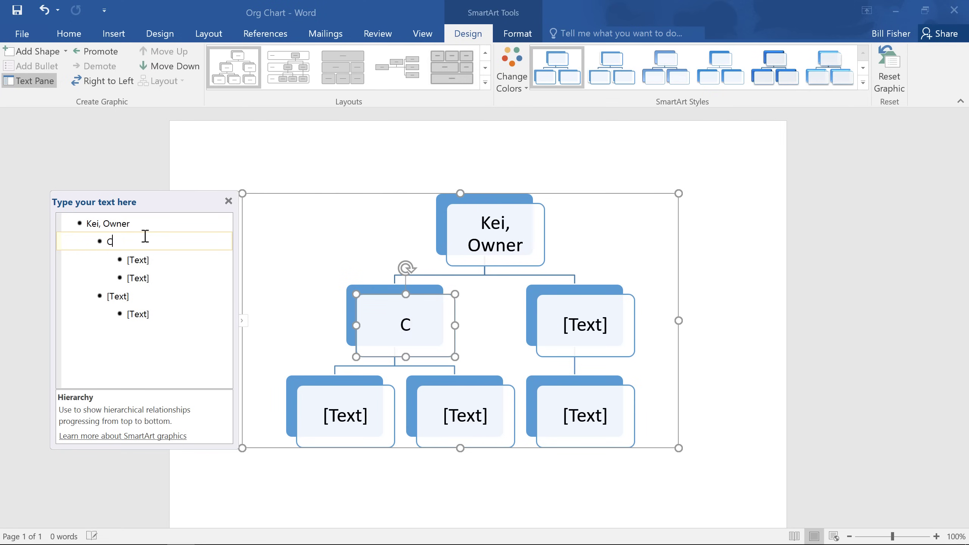
text(hristine, Manager)
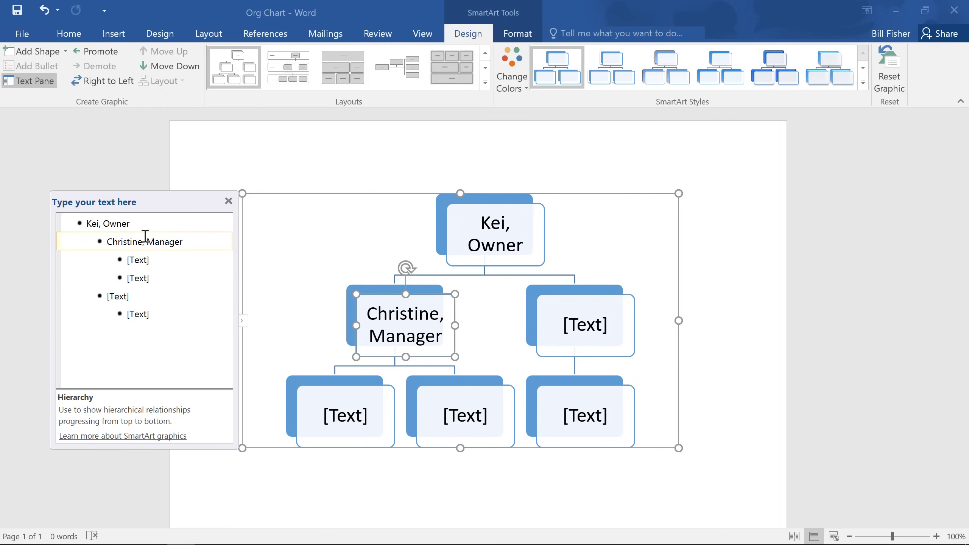
Label the two bottom-row boxes 'Alex, Sales Associate' and 'Jeff, Sales Associate'.
click(338, 415)
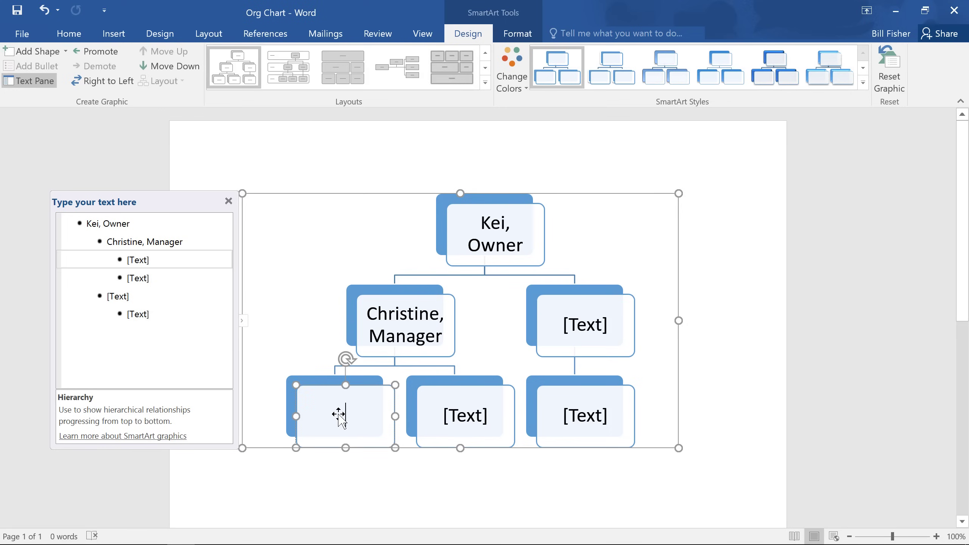
text(Alex, Sales)
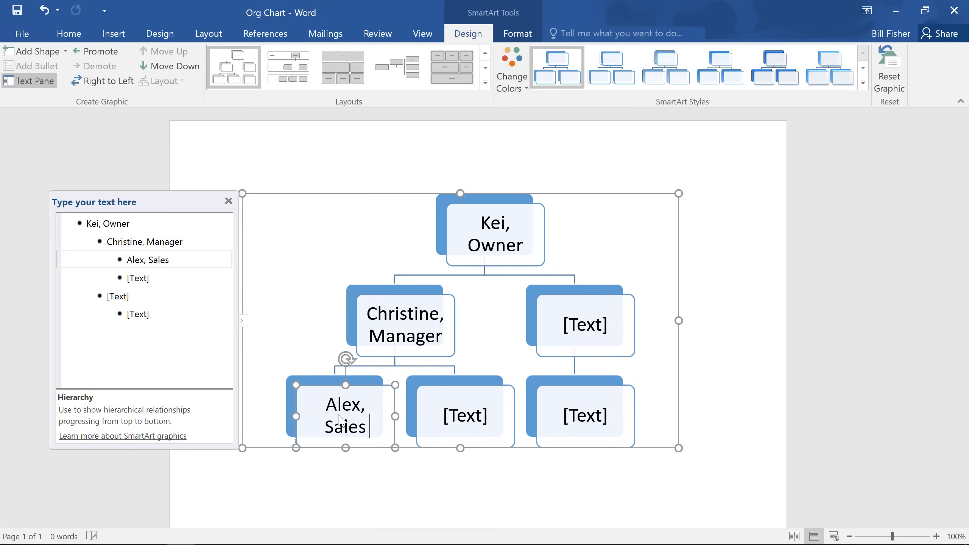
text( Associate)
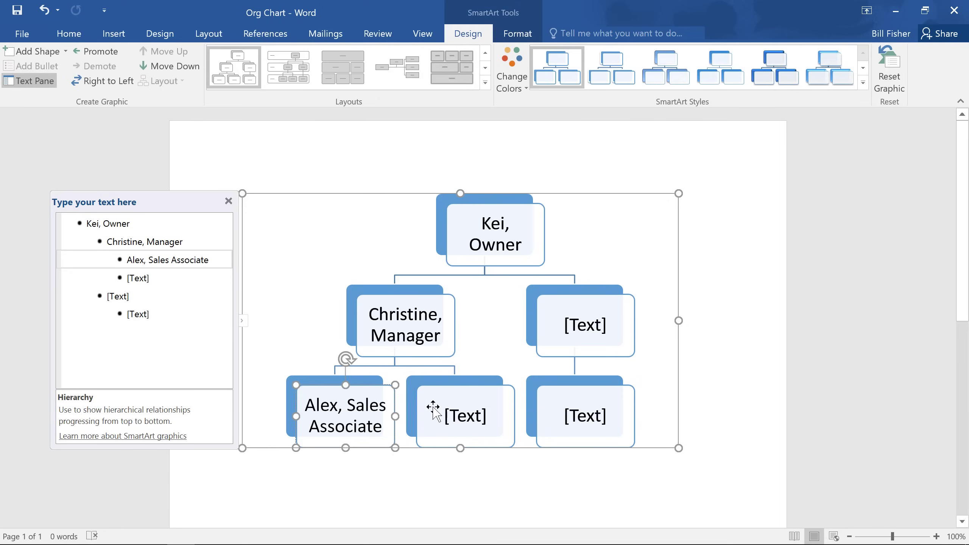
click(496, 415)
text(Jeff,)
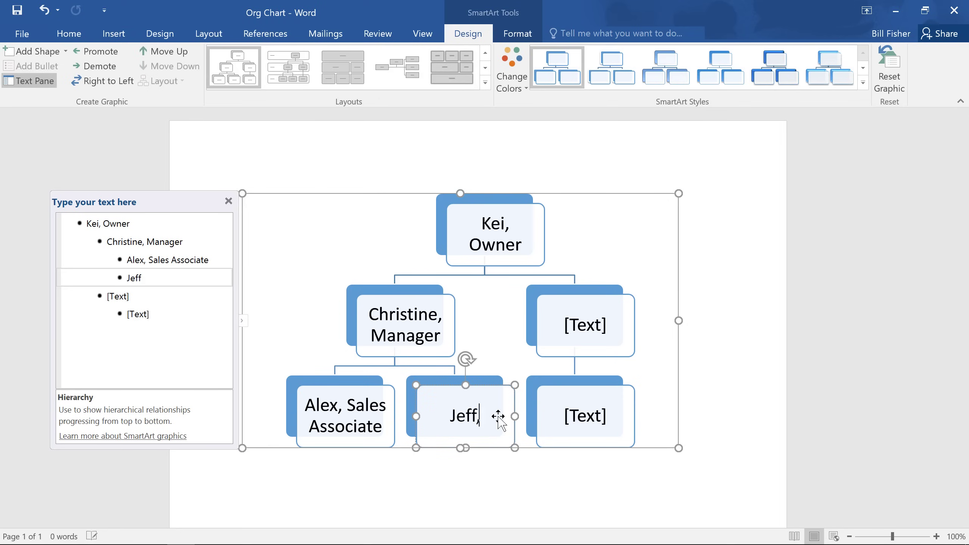
text( Sales Associat)
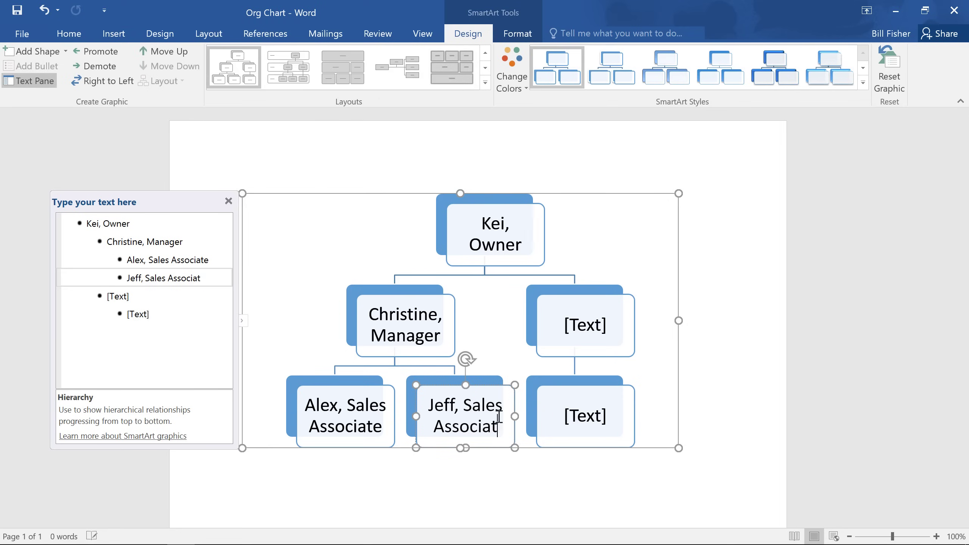
text(e)
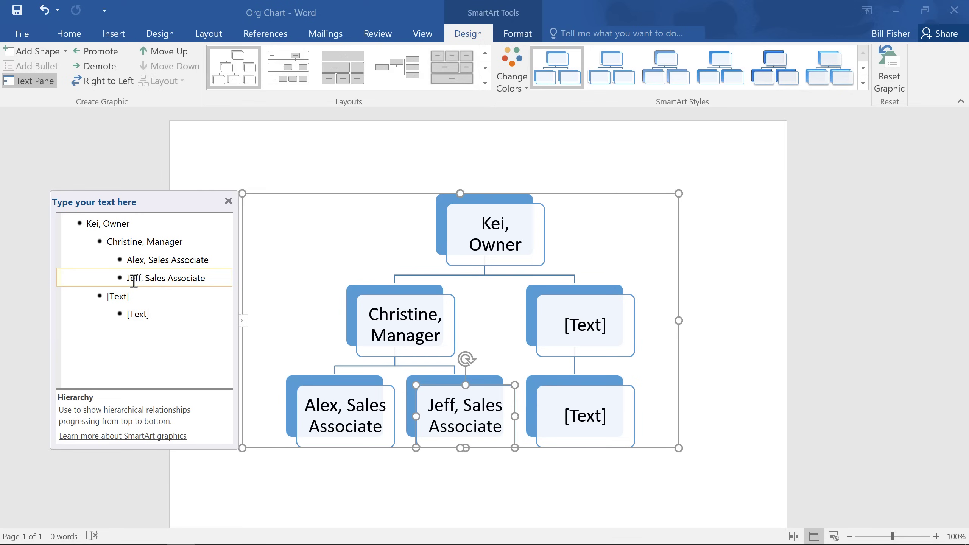
Remove the empty bullet and leftover [Text] entries so only Kei, Christine, Alex and Jeff remain.
key(Tab)
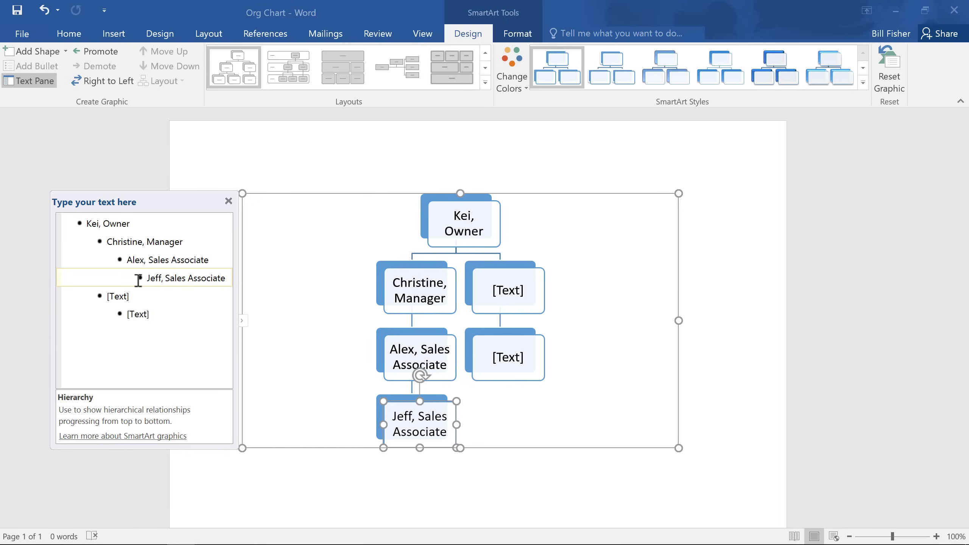
key(shift+Tab)
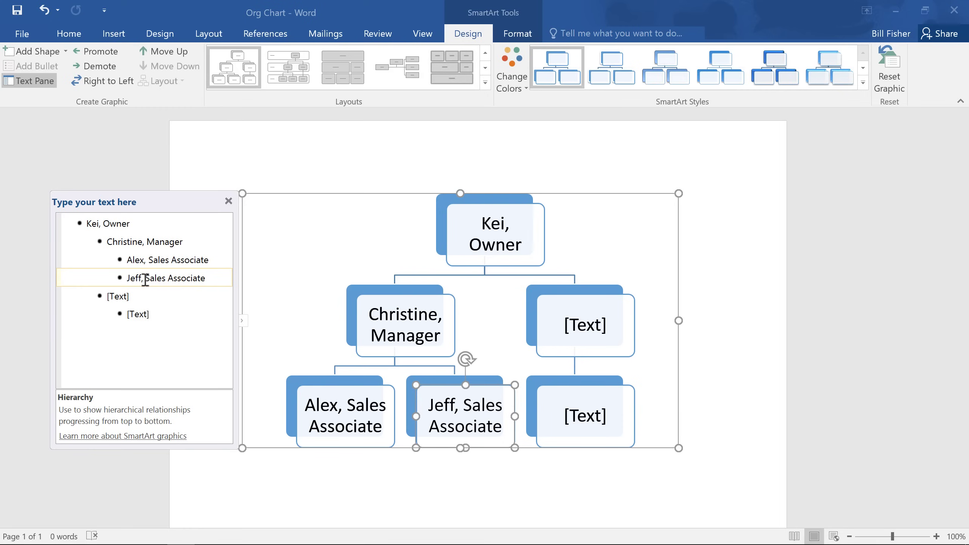
click(217, 279)
key(Return)
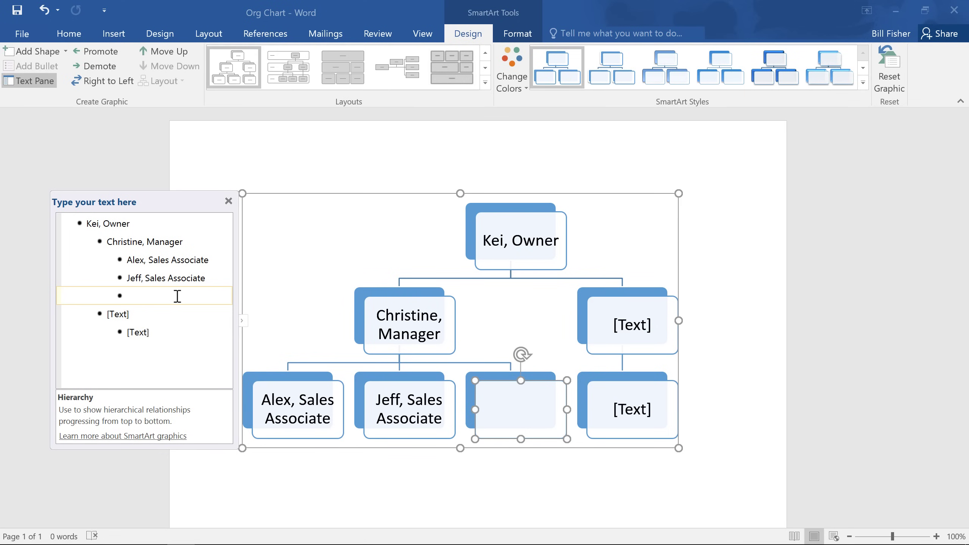
key(shift+Tab)
key(shift+Tab)
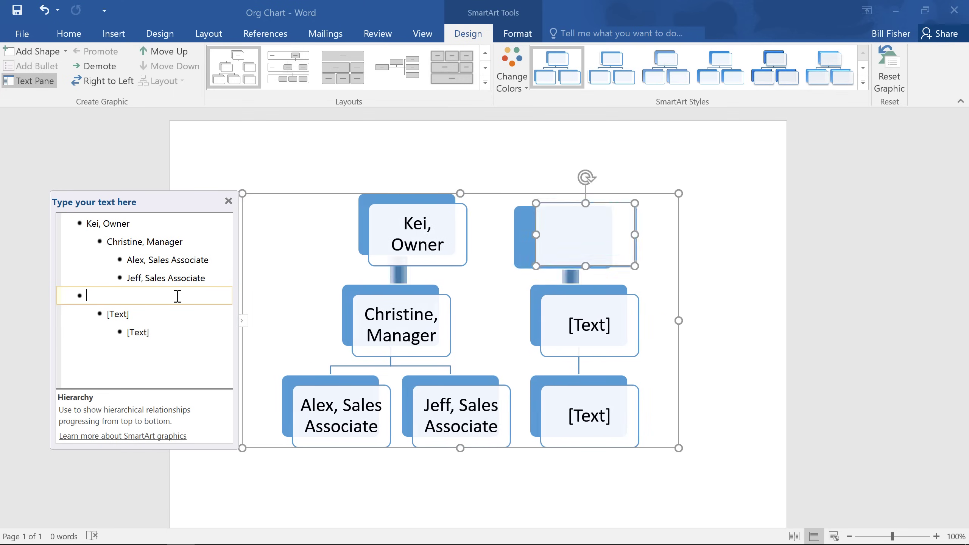
key(BackSpace)
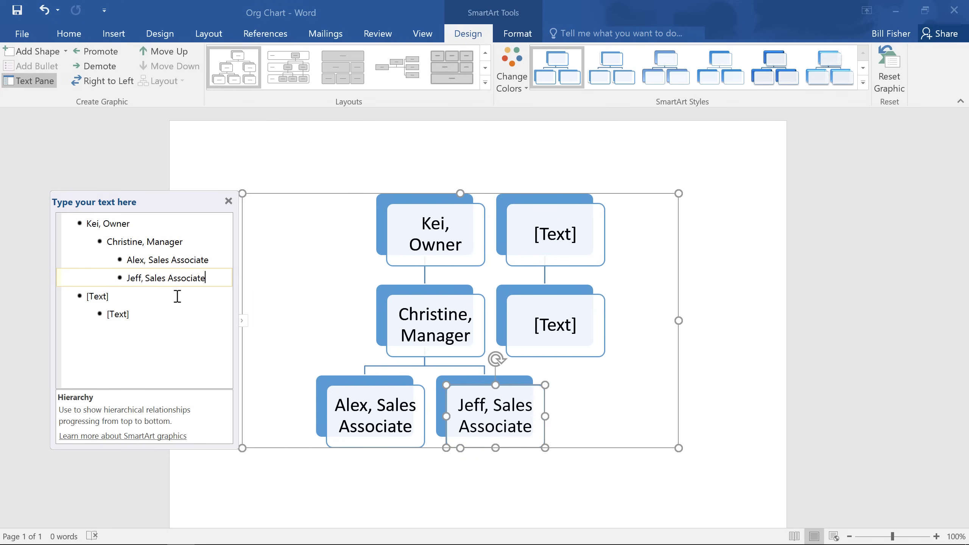
click(169, 301)
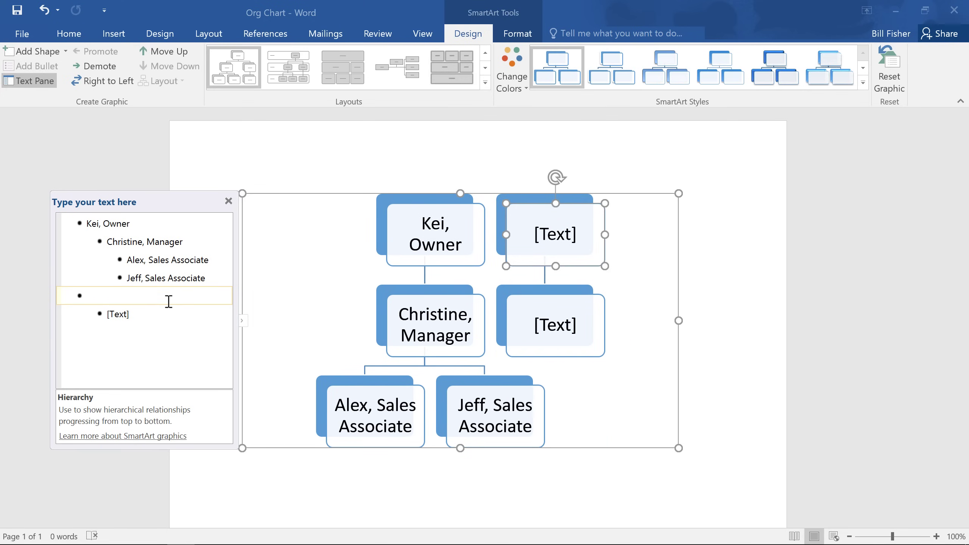
key(Delete)
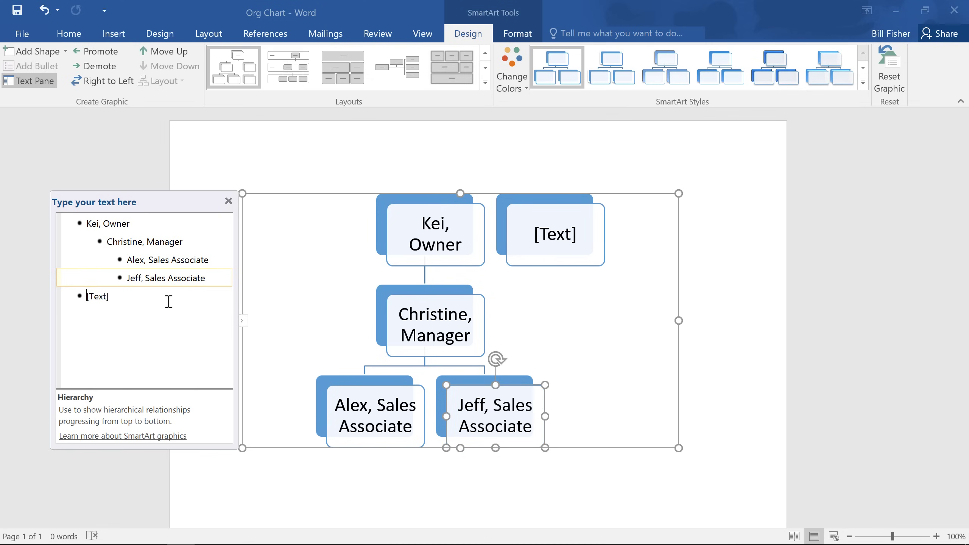
key(BackSpace)
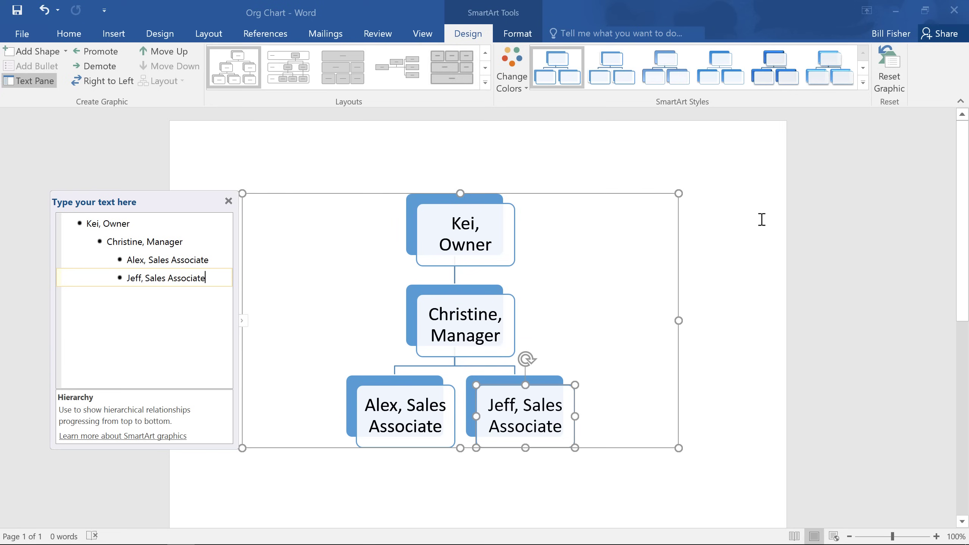
Apply the third Best Match shaded gradient SmartArt style to the chart.
click(861, 87)
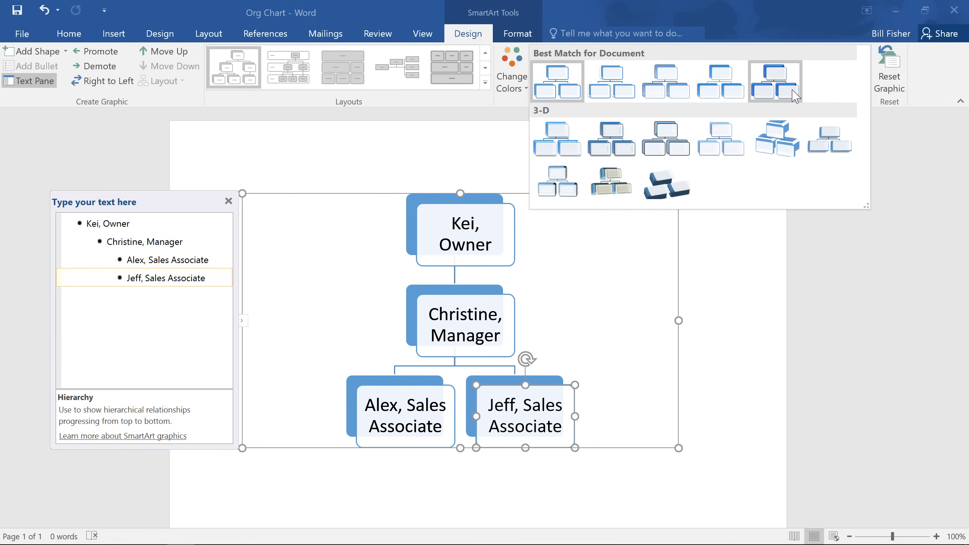
click(685, 98)
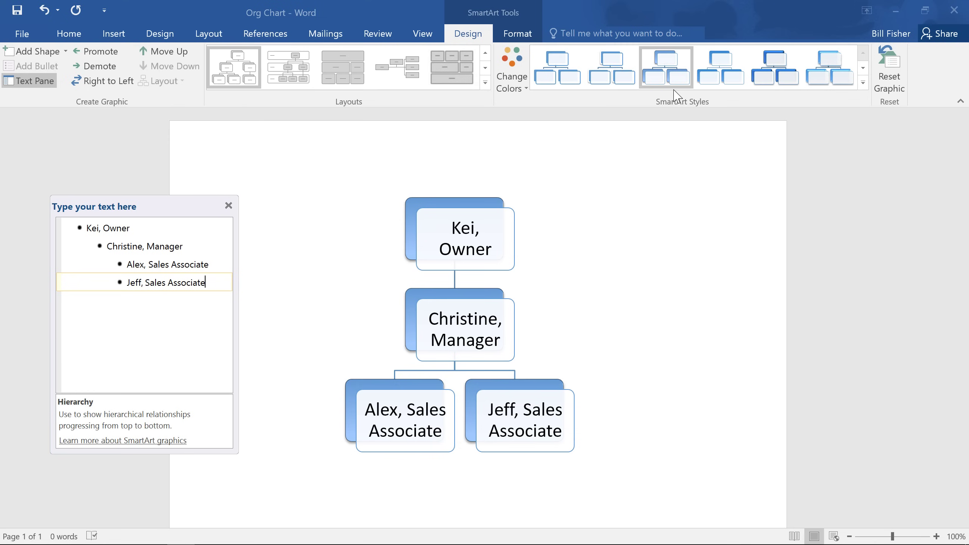
Recolor the org chart with the Colorful - Accent Colors scheme.
click(529, 90)
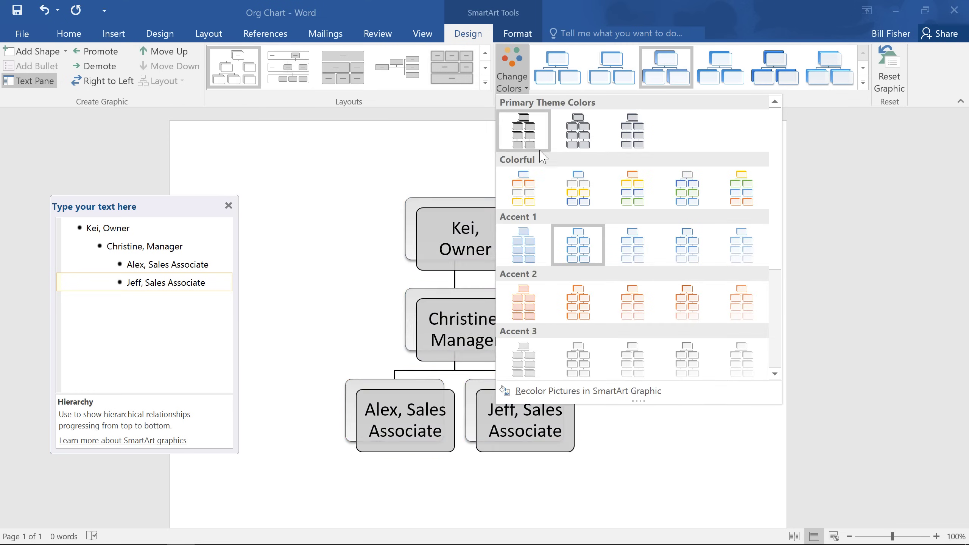
click(541, 185)
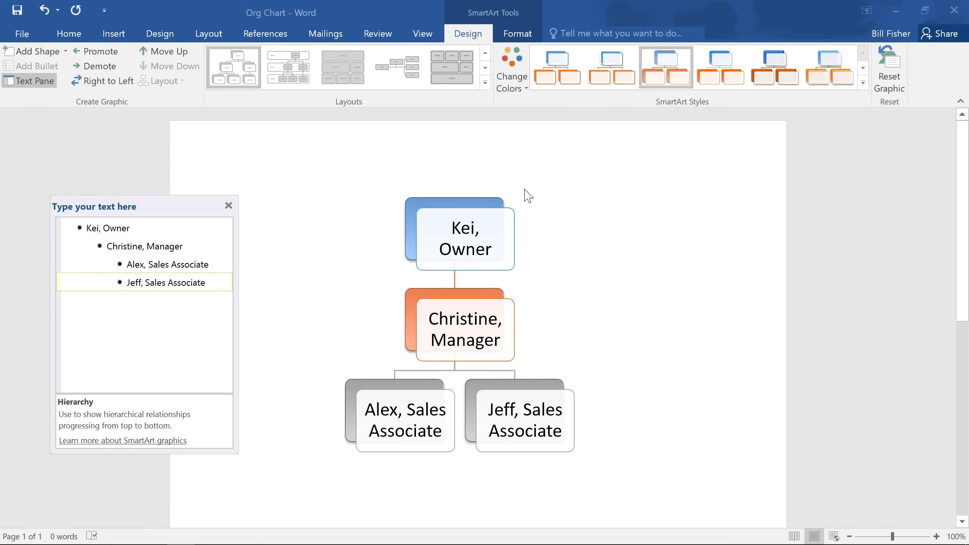
Switch the org chart to the Horizontal Organization Chart layout.
click(506, 199)
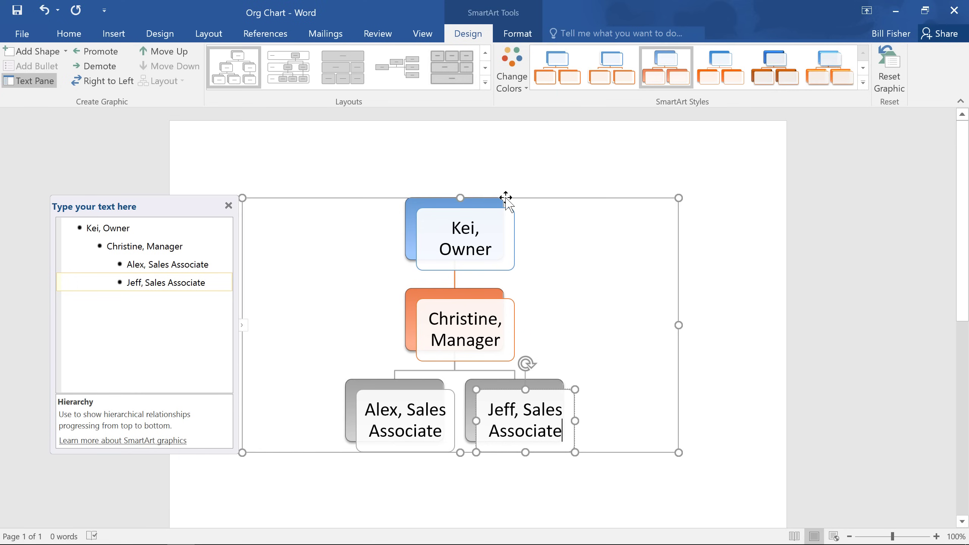
click(485, 87)
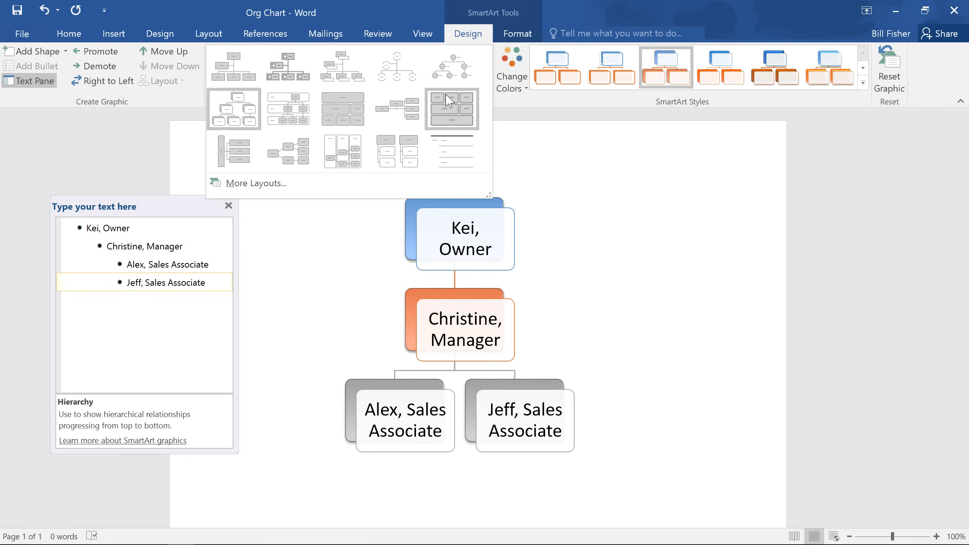
click(396, 111)
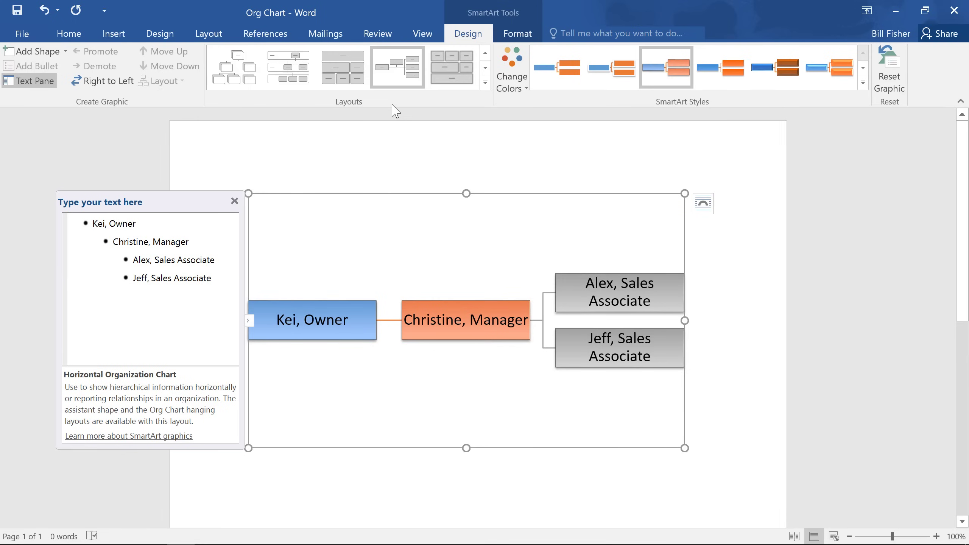
Fill the Kei, Owner box with Blue, Accent 1, Lighter 60%.
click(366, 315)
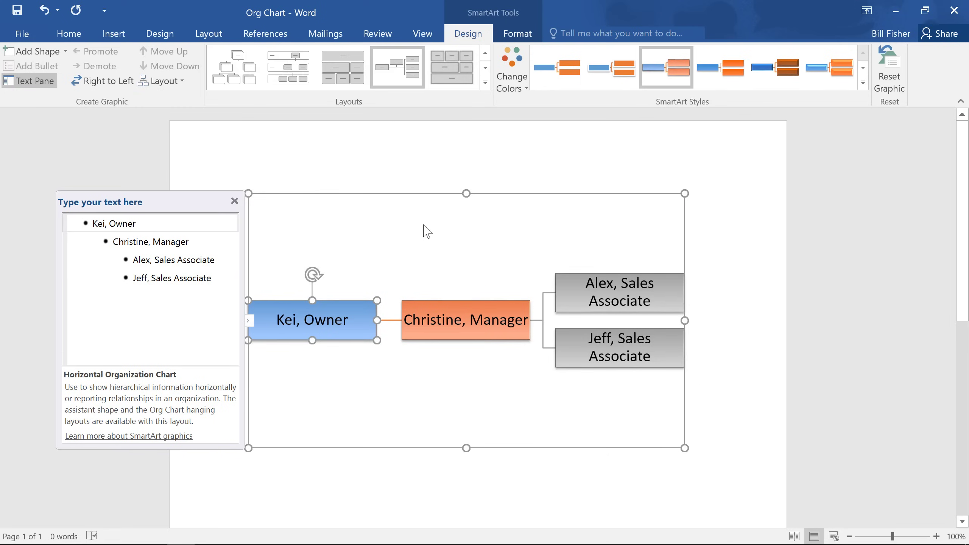
click(518, 35)
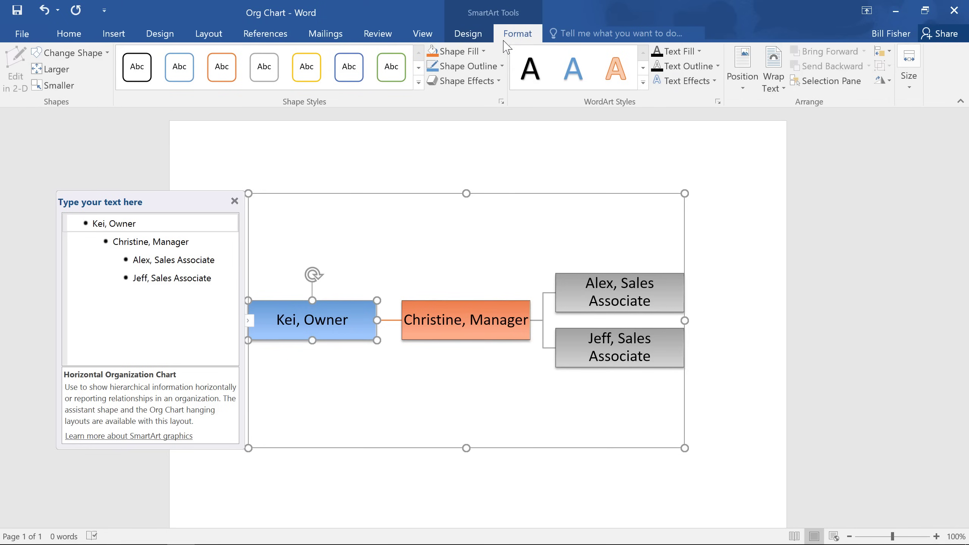
click(484, 52)
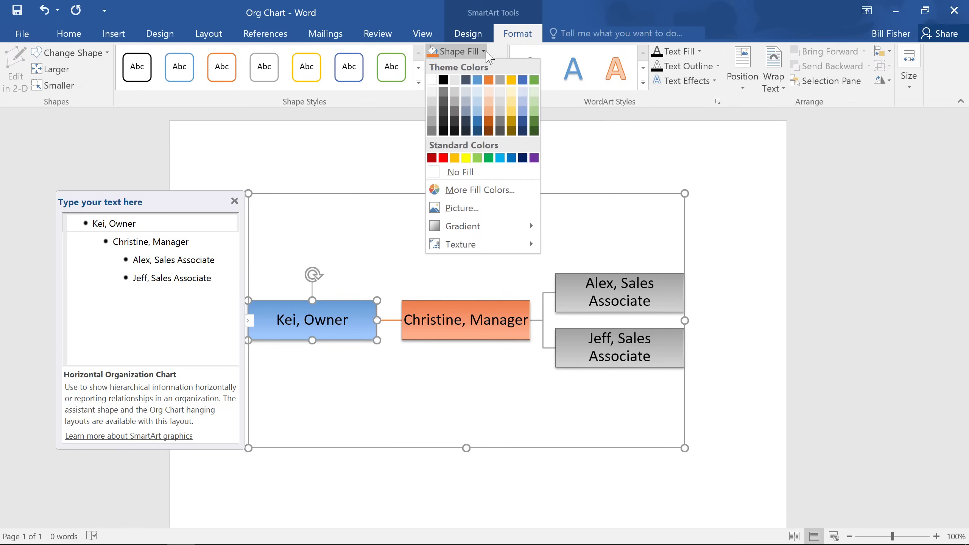
click(477, 102)
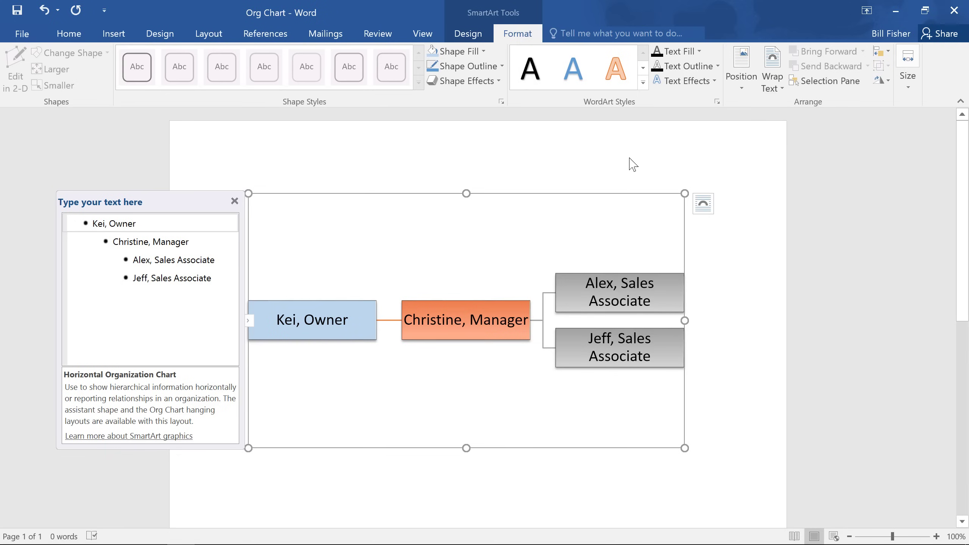
click(743, 154)
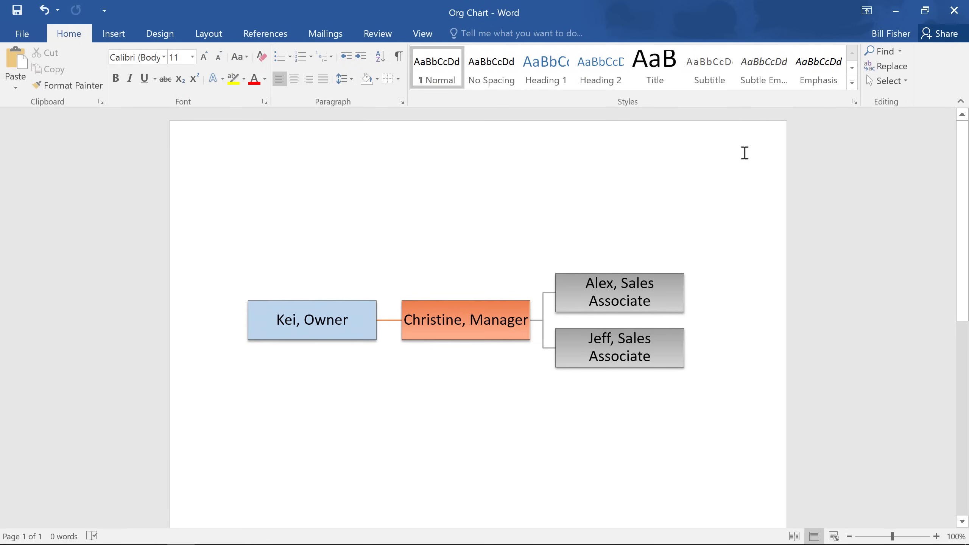